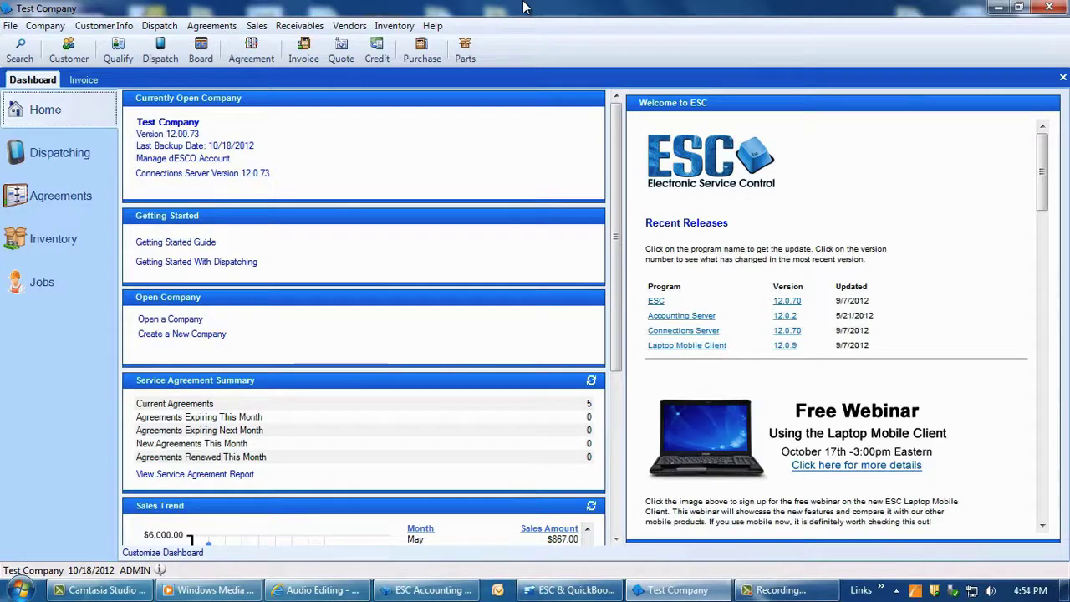
# Copy the invoice number of the open Bert's Shell Station invoice and save the invoice
pyautogui.click(94, 80)
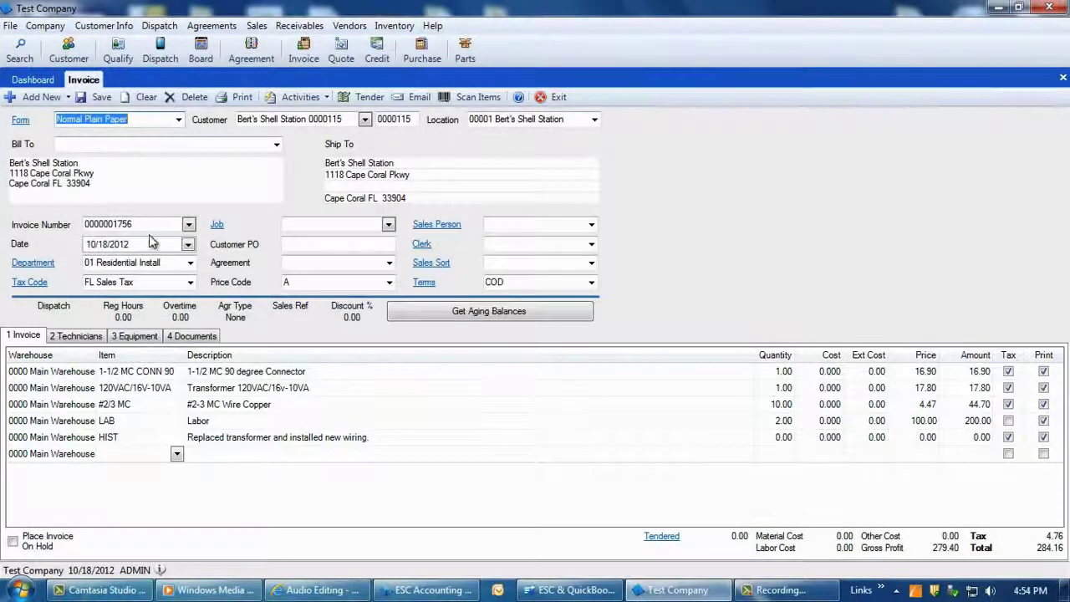
pyautogui.click(129, 225)
pyautogui.hotkey('ctrl', 'c')
pyautogui.rightClick(130, 225)
pyautogui.click(144, 276)
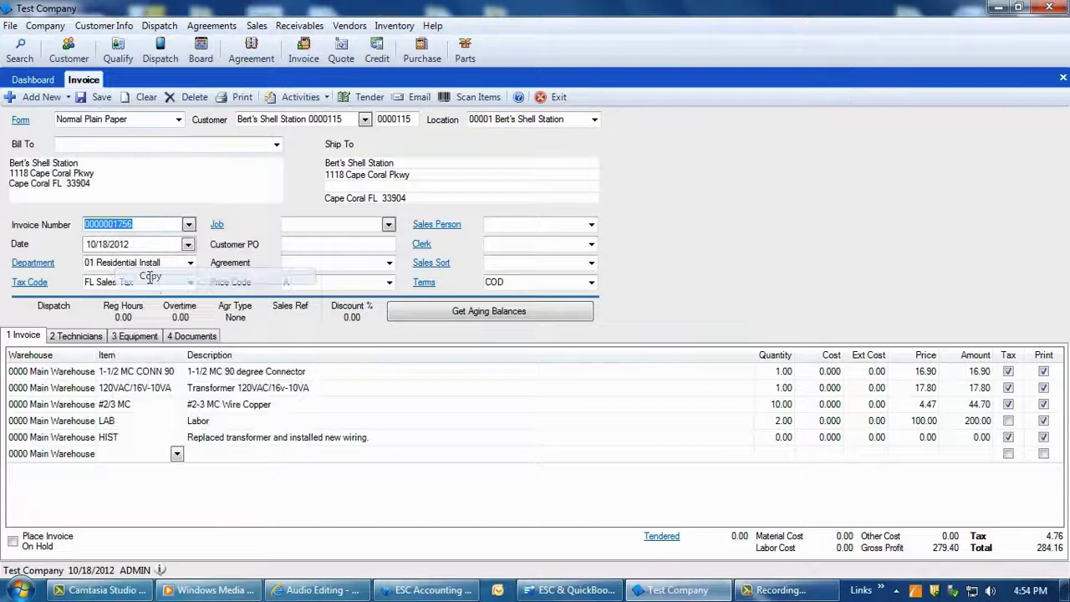
pyautogui.click(99, 97)
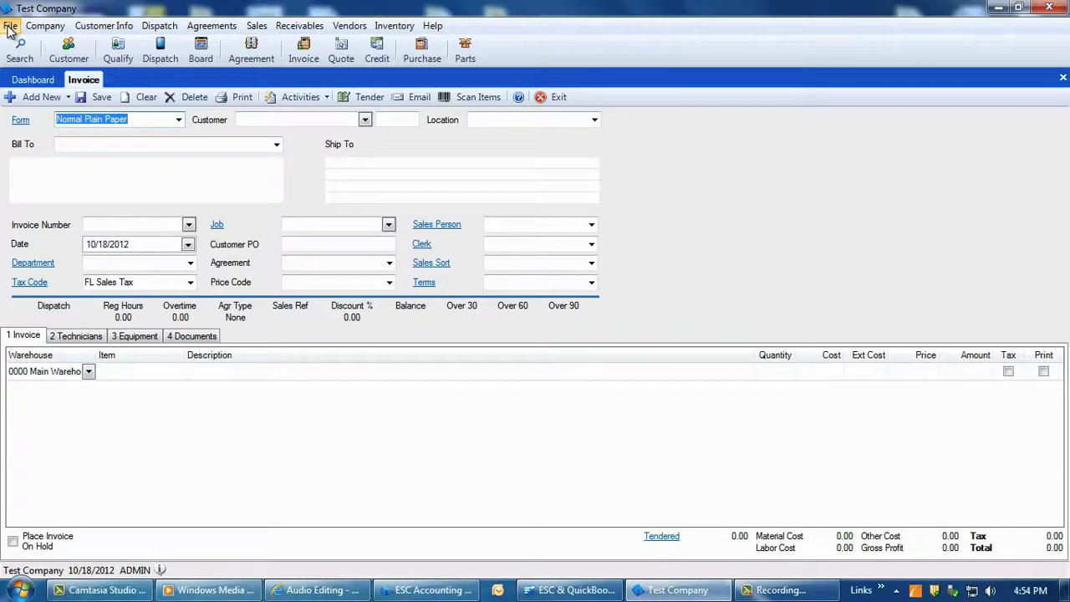
# Post the saved invoice to QuickBooks for period 10/2012, using the copied invoice number as both start and end of the range
pyautogui.click(10, 27)
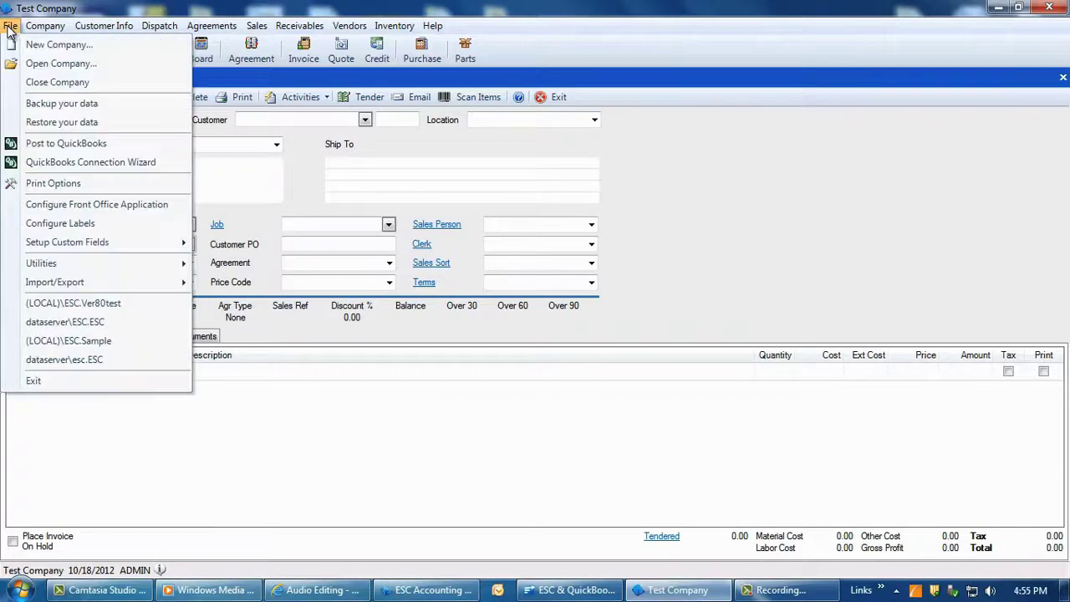
pyautogui.click(29, 147)
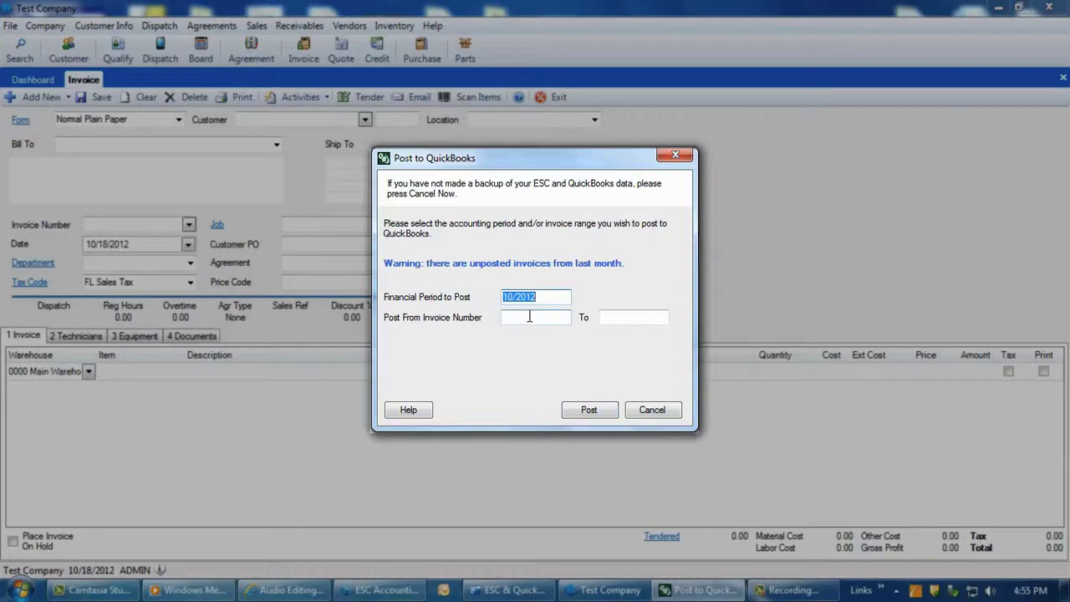
pyautogui.click(529, 317)
pyautogui.rightClick(529, 317)
pyautogui.click(567, 391)
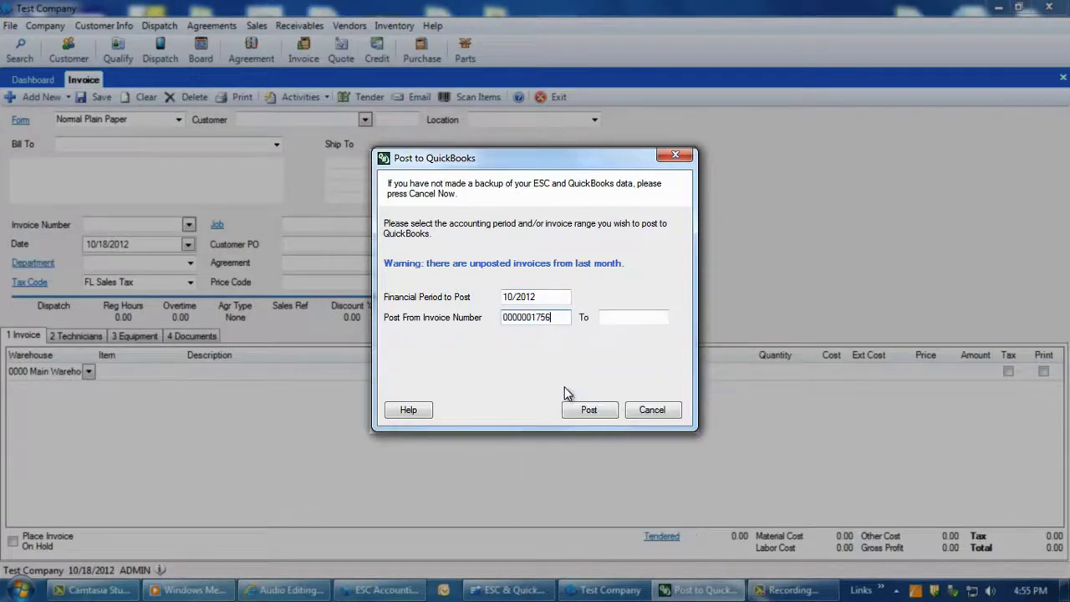
pyautogui.press('Tab')
pyautogui.hotkey('ctrl', 'c')
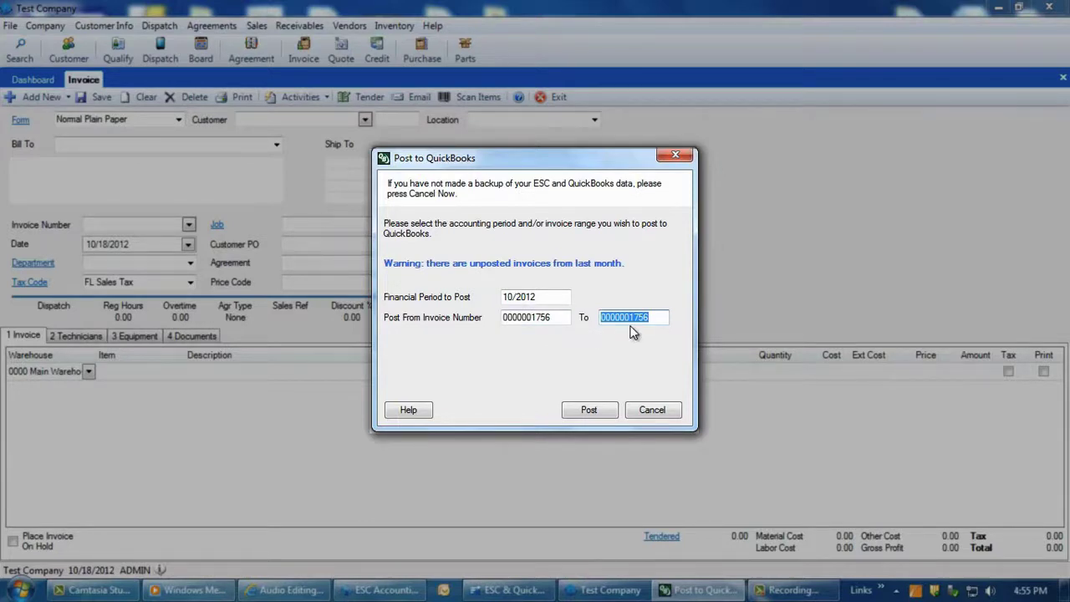
pyautogui.click(592, 411)
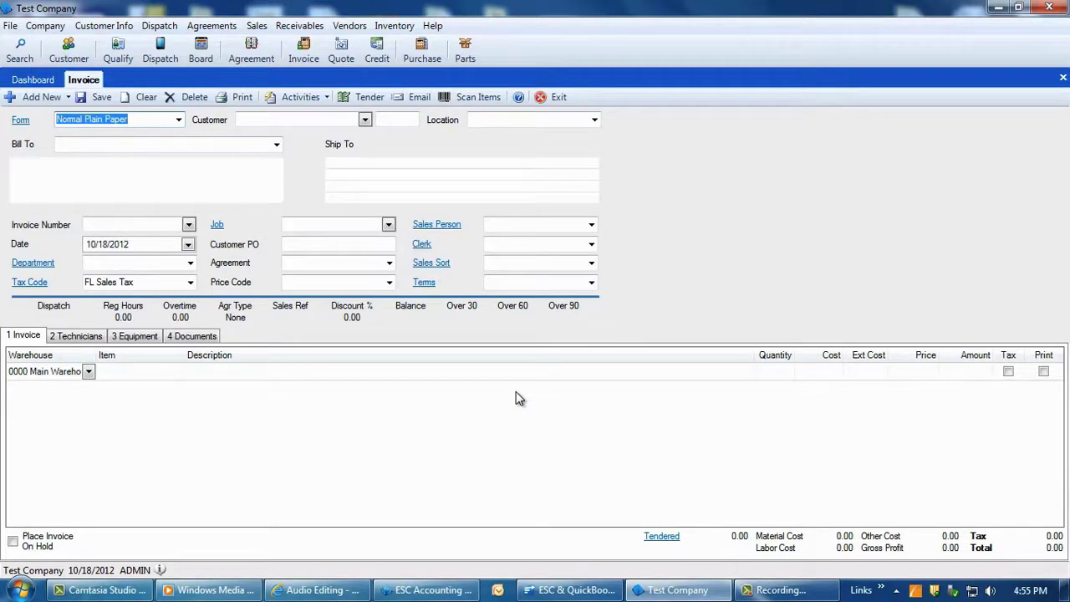
# Switch to QuickBooks, review the posted invoice under customer Berts Shell Station, and close it
pyautogui.click(546, 591)
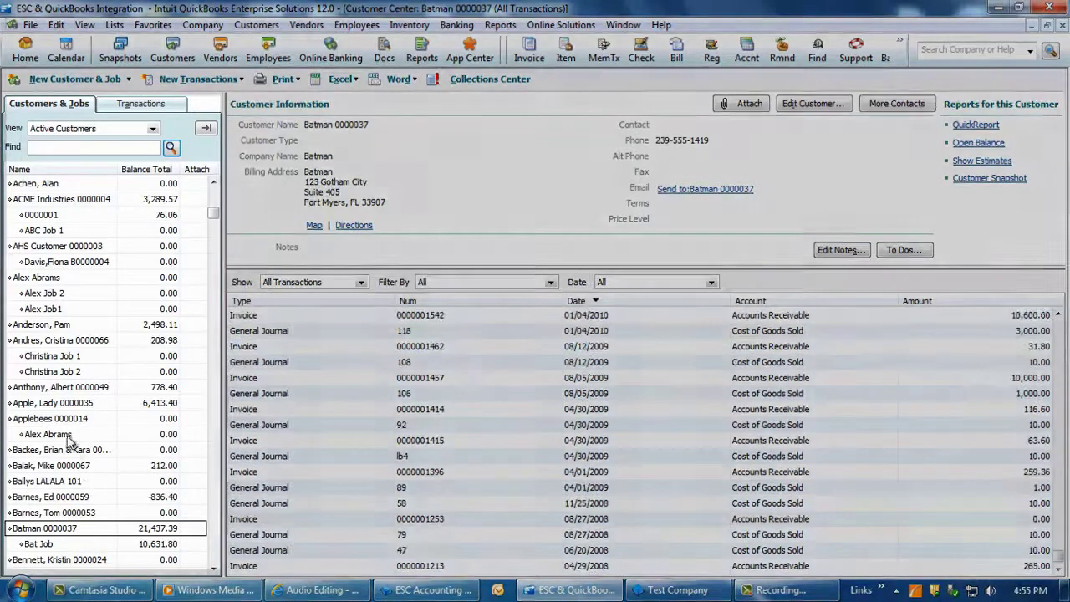
pyautogui.click(71, 435)
pyautogui.scroll(-3, 72, 441)
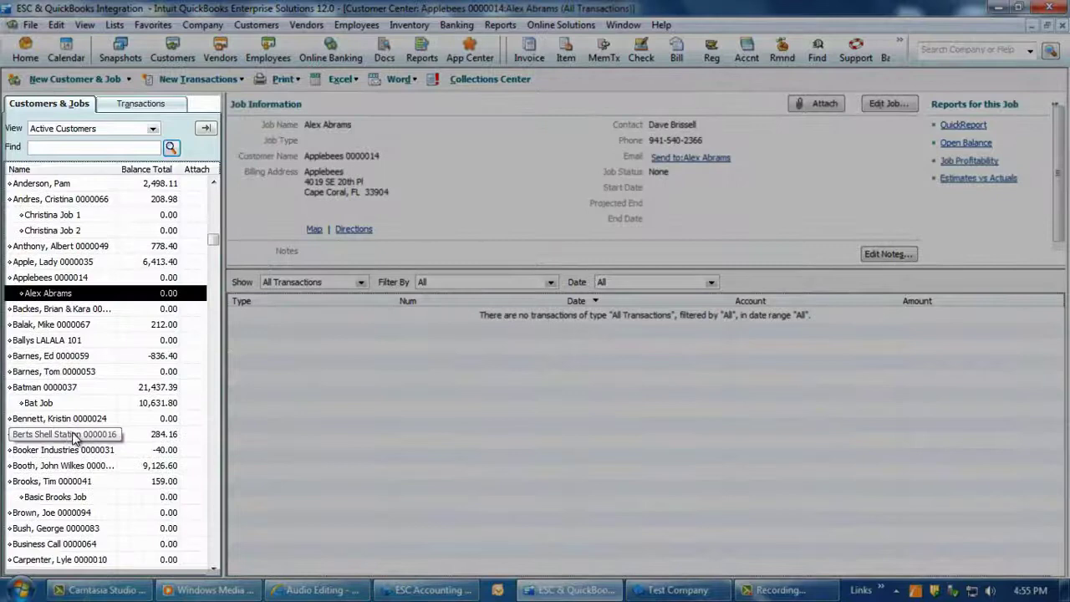
pyautogui.click(72, 435)
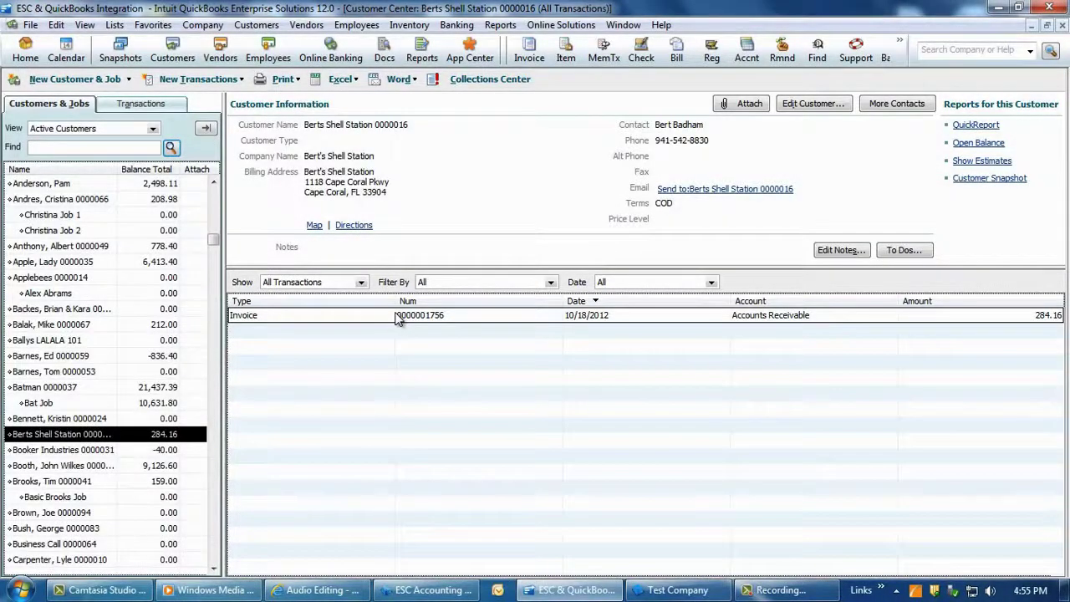
pyautogui.doubleClick(399, 316)
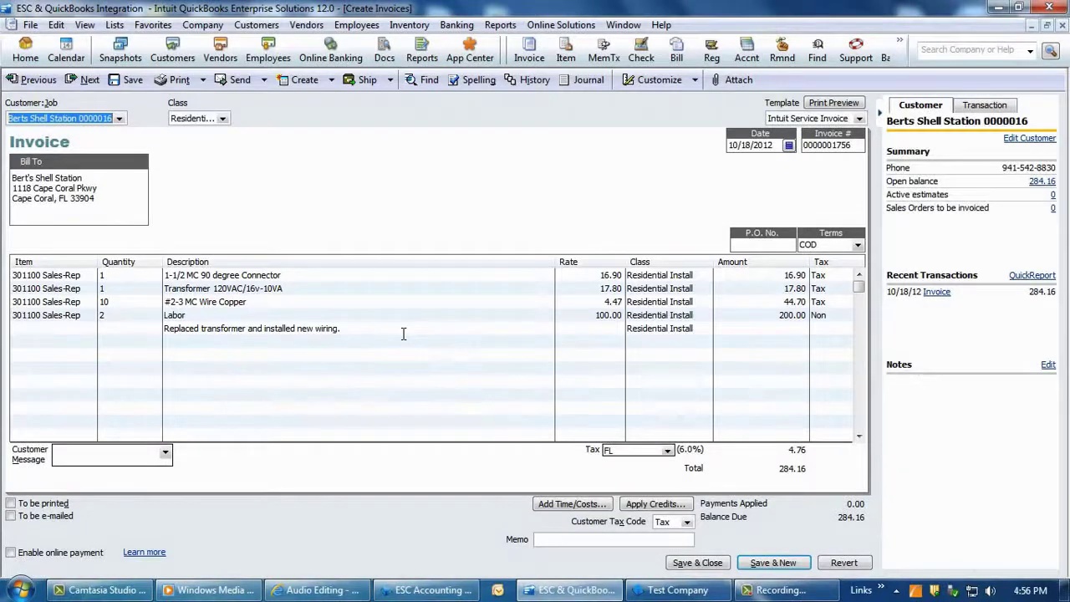
pyautogui.click(1062, 27)
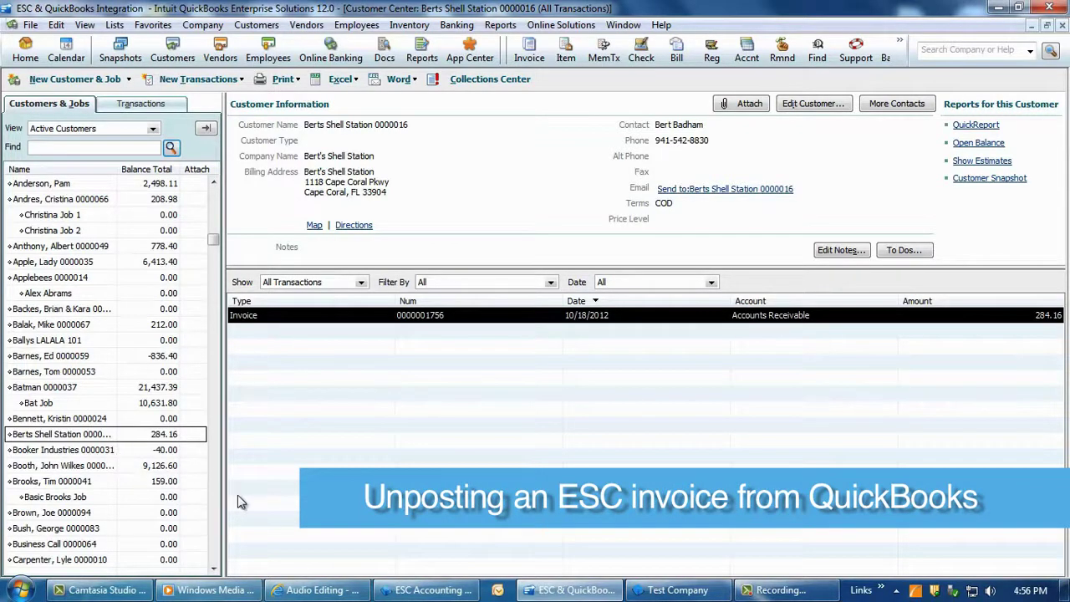
# Switch back to ESC, recall the posted invoice by its copied number, and save it to remove it from QuickBooks
pyautogui.click(690, 593)
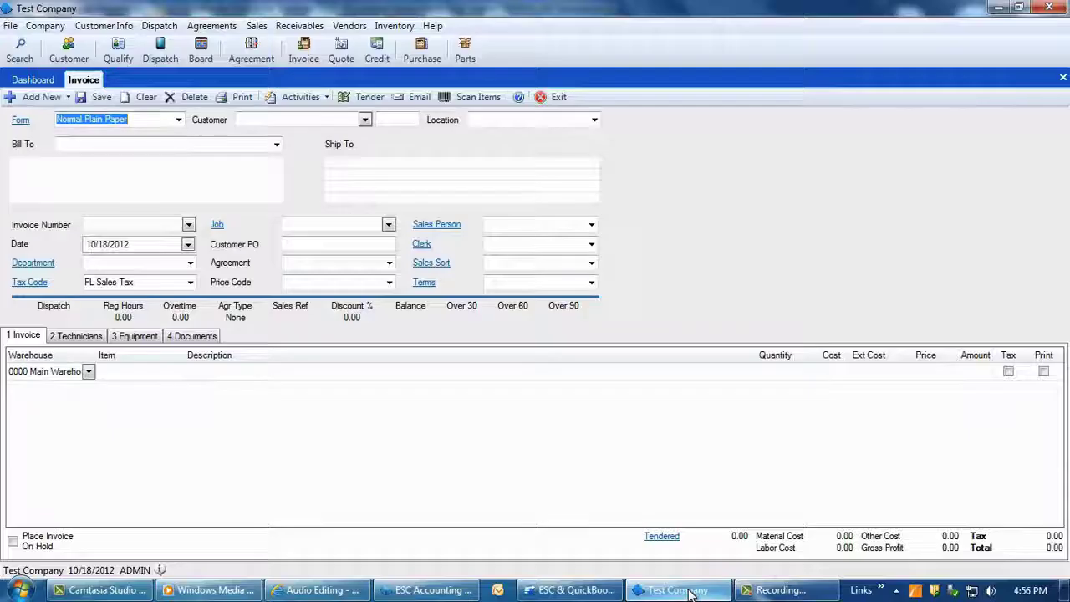
pyautogui.click(120, 224)
pyautogui.rightClick(120, 224)
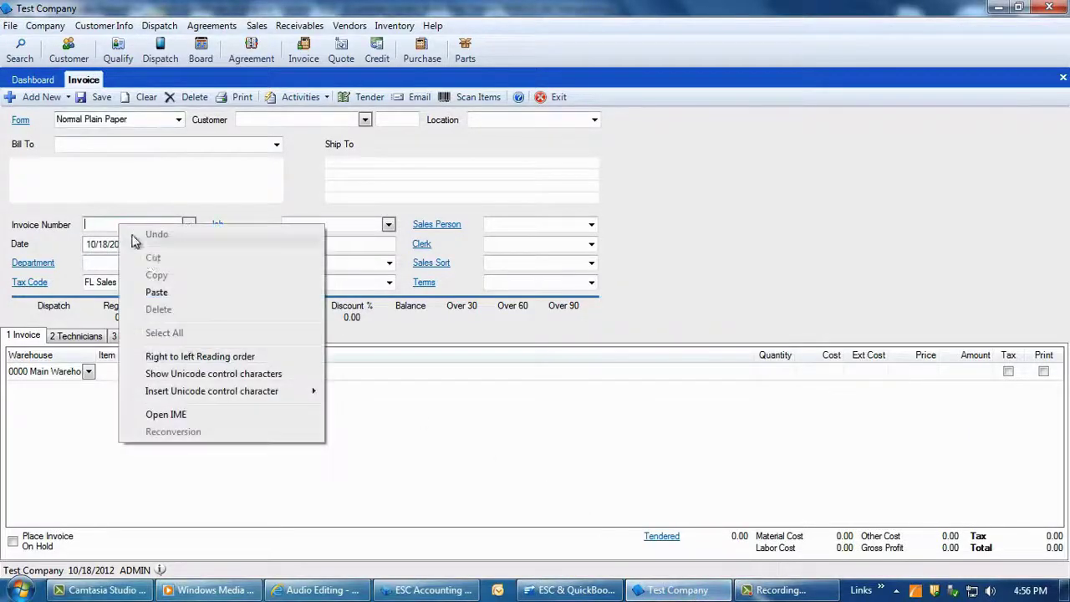
pyautogui.click(172, 291)
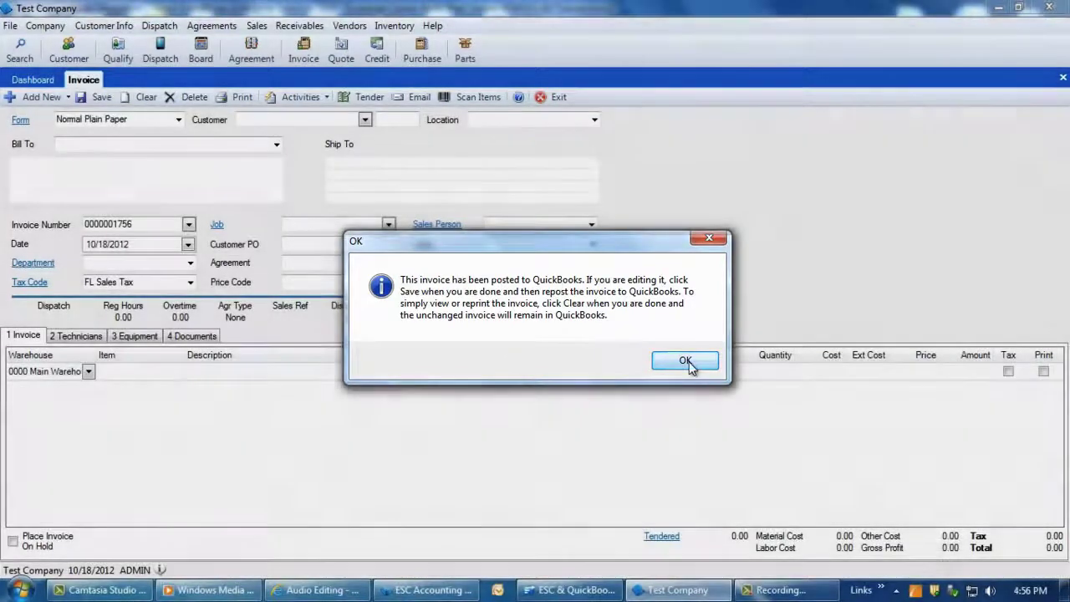
pyautogui.click(686, 361)
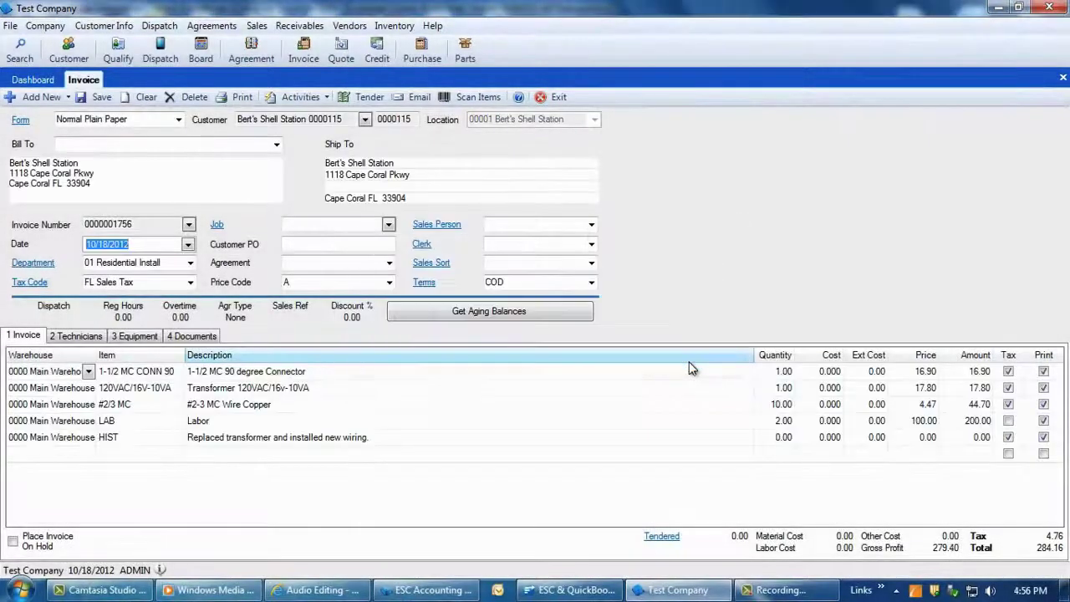
pyautogui.click(100, 99)
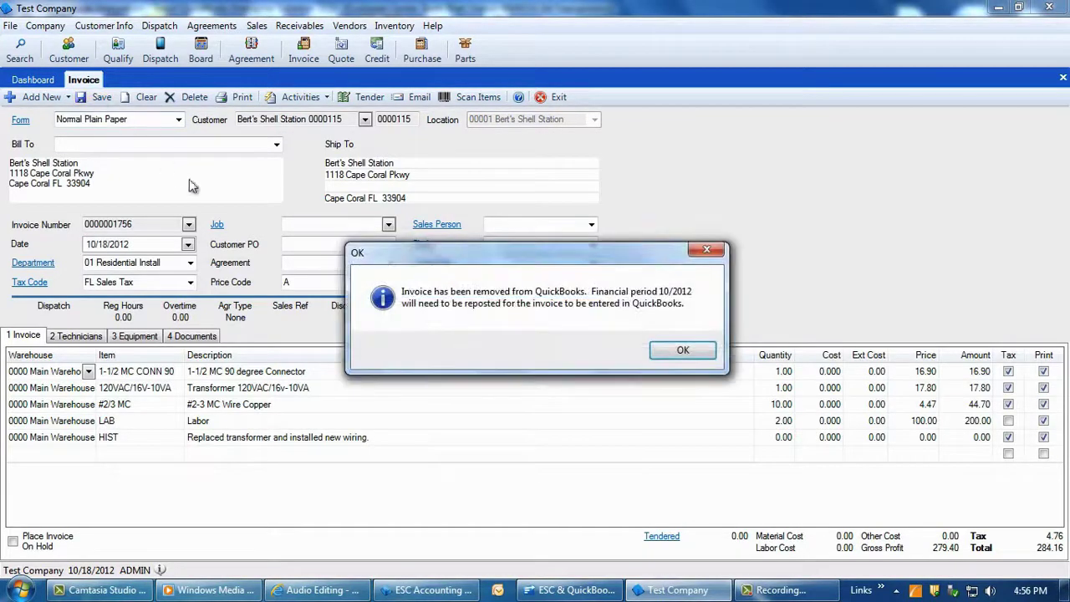
pyautogui.click(683, 352)
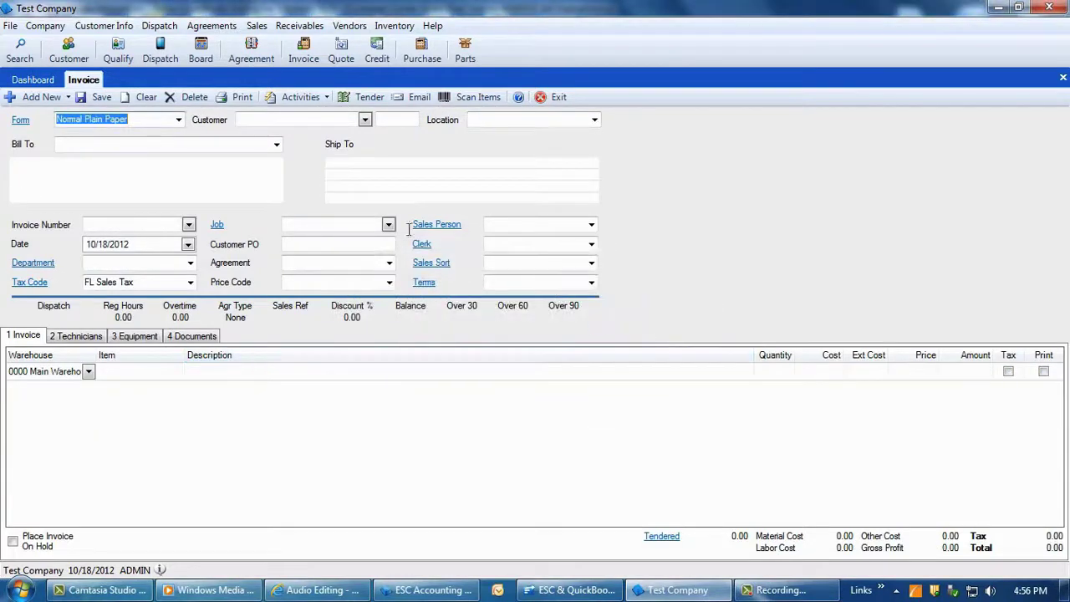
# Repost the unposted invoice to QuickBooks for period 10/2012, limiting the range to that single invoice number
pyautogui.click(10, 25)
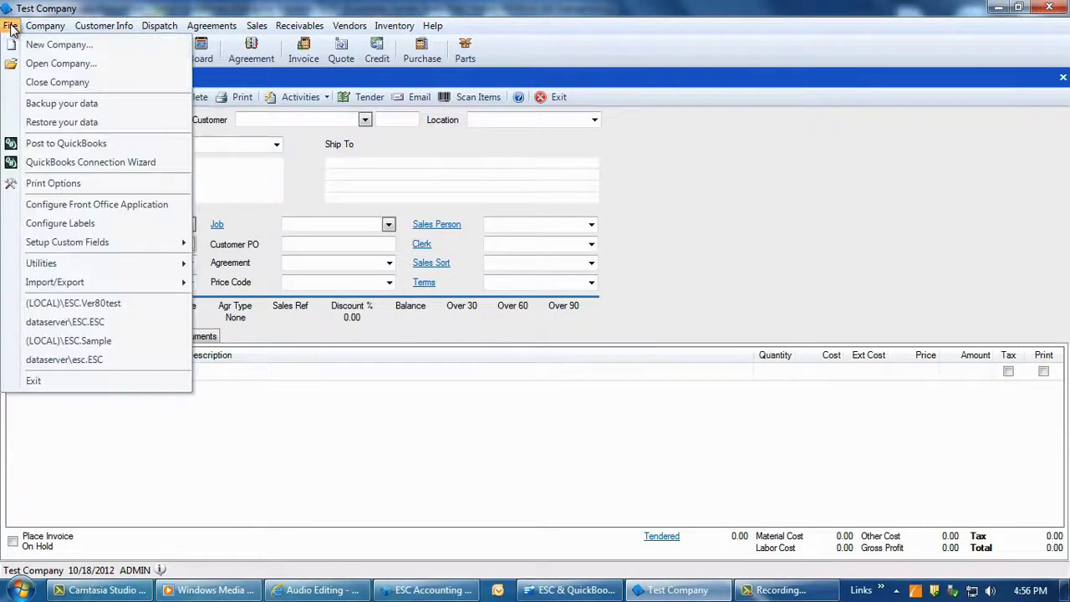
pyautogui.click(65, 143)
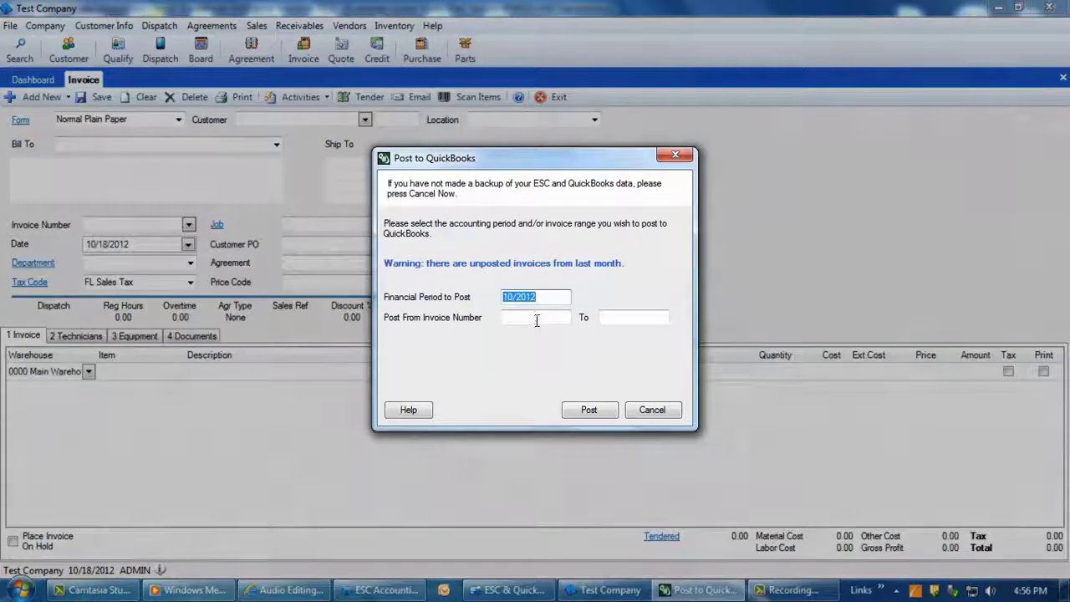
pyautogui.click(536, 317)
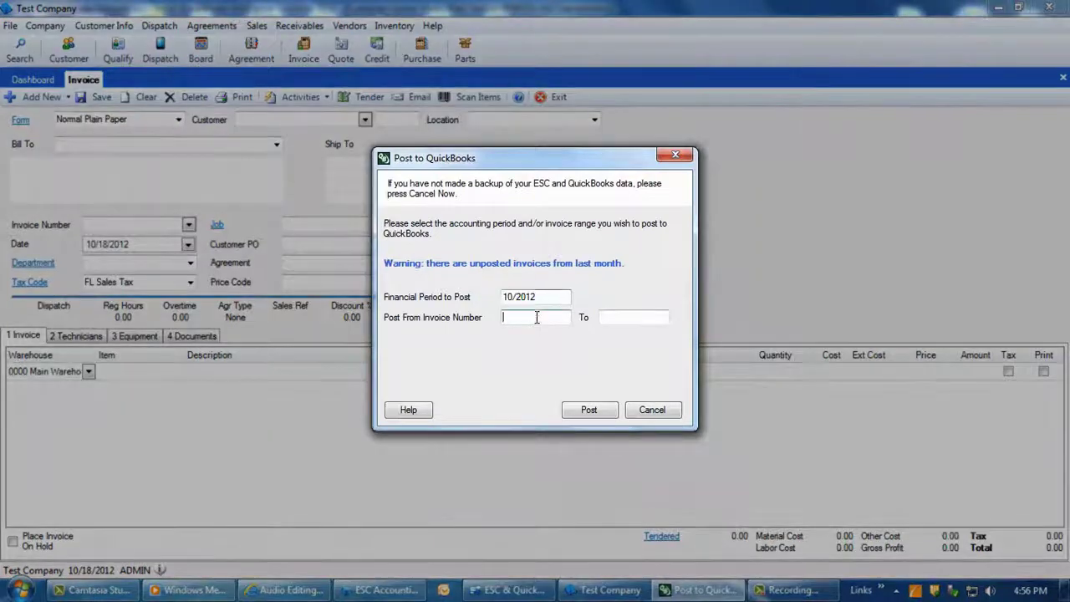
pyautogui.rightClick(537, 317)
pyautogui.click(549, 382)
pyautogui.click(609, 322)
pyautogui.hotkey('ctrl', 'v')
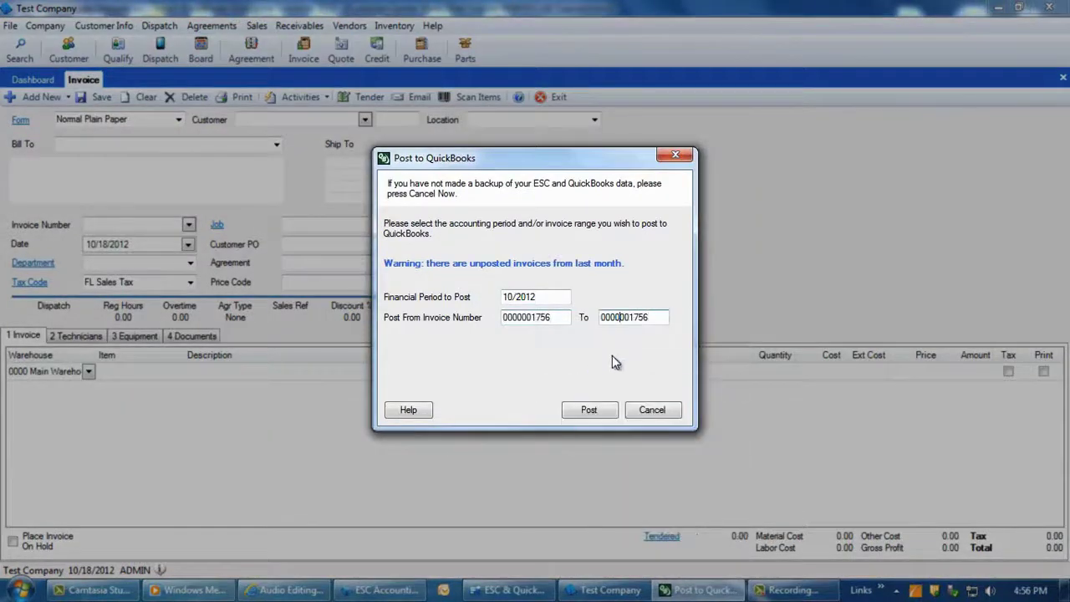
pyautogui.click(589, 410)
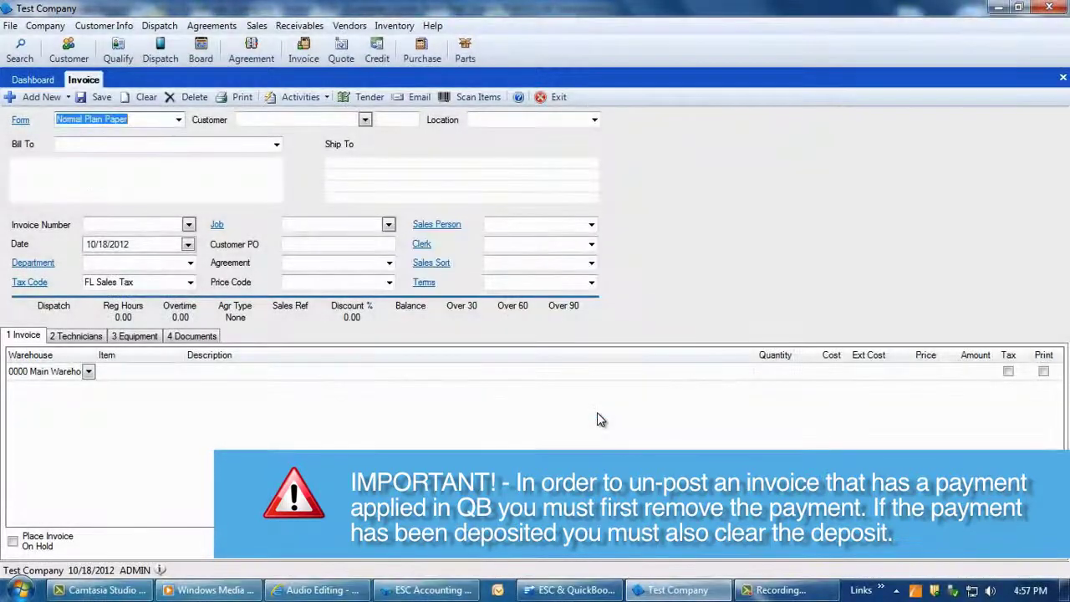
# Check the reposted invoice in the Berts Shell Station transactions in QuickBooks, and return to ESC
pyautogui.click(546, 590)
pyautogui.click(400, 318)
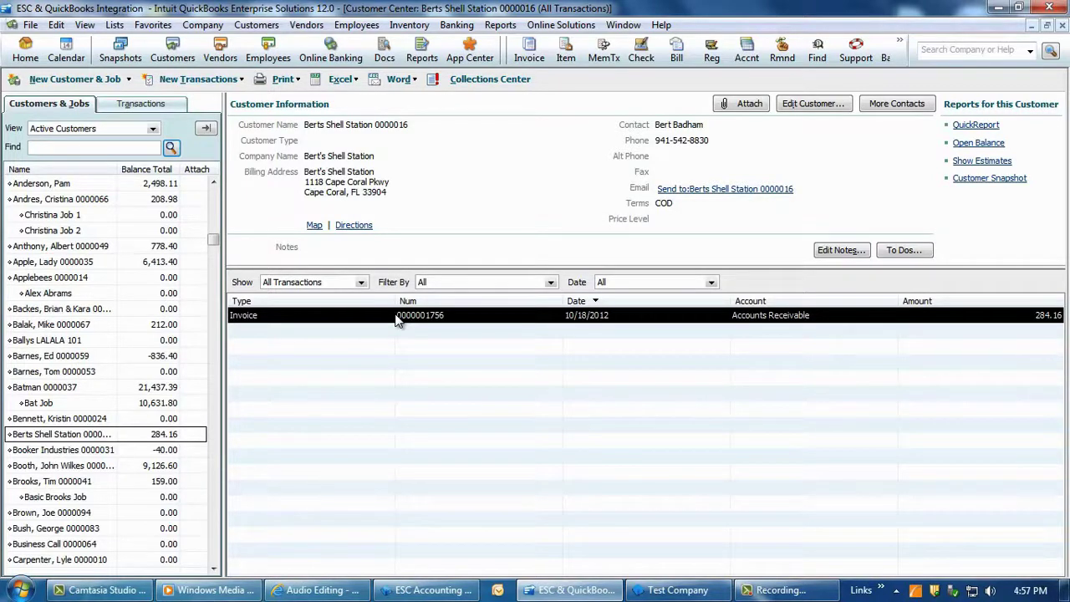
pyautogui.click(660, 591)
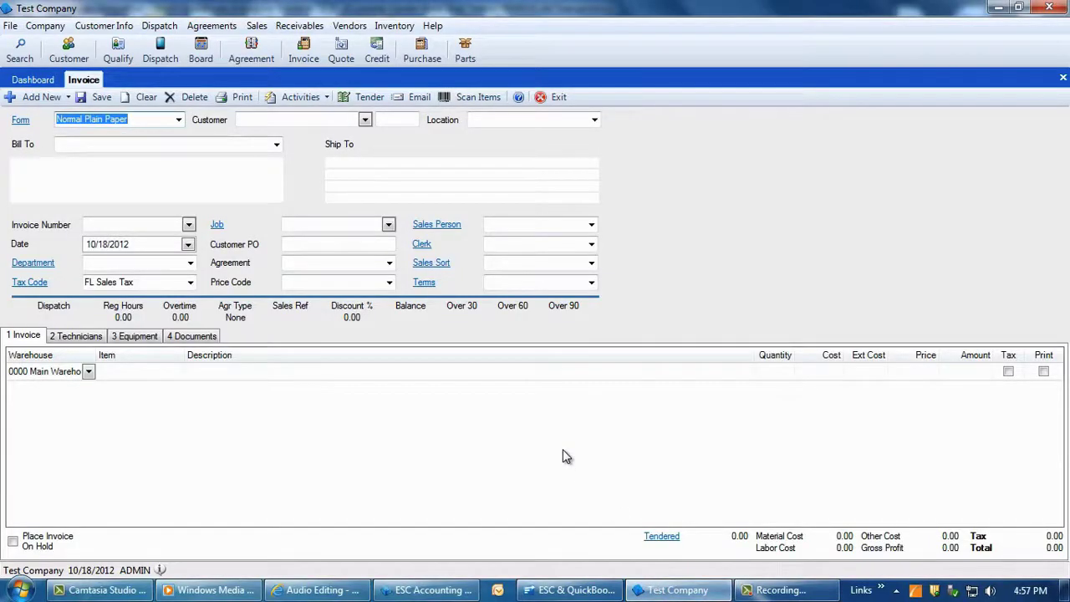
# Close the invoice screen and open the options for the standard Sales Report
pyautogui.click(1063, 78)
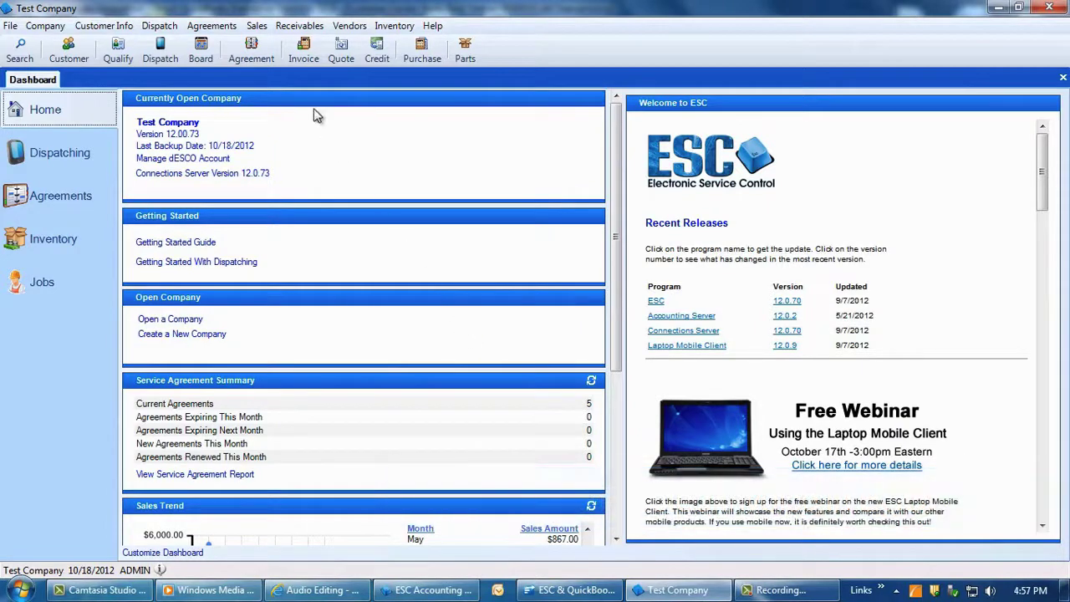
pyautogui.click(257, 25)
pyautogui.moveTo(282, 144)
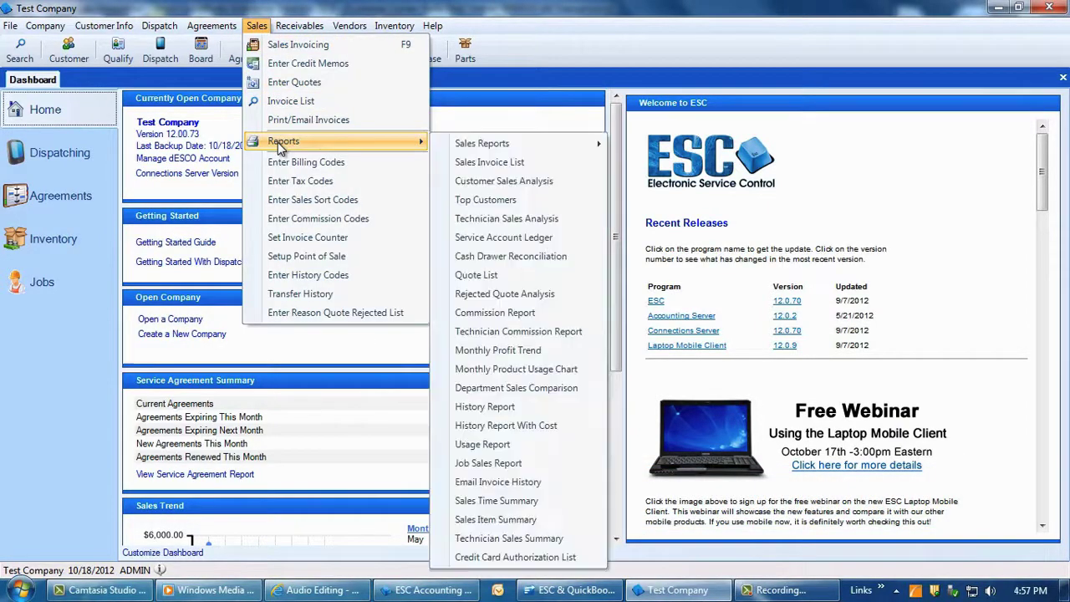
pyautogui.moveTo(478, 148)
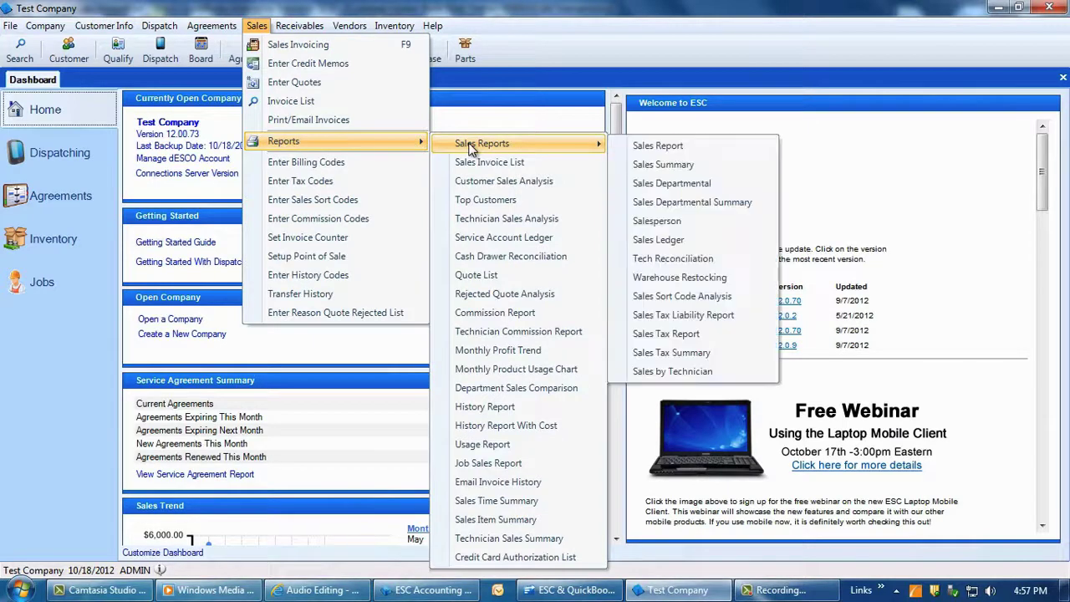
pyautogui.click(644, 146)
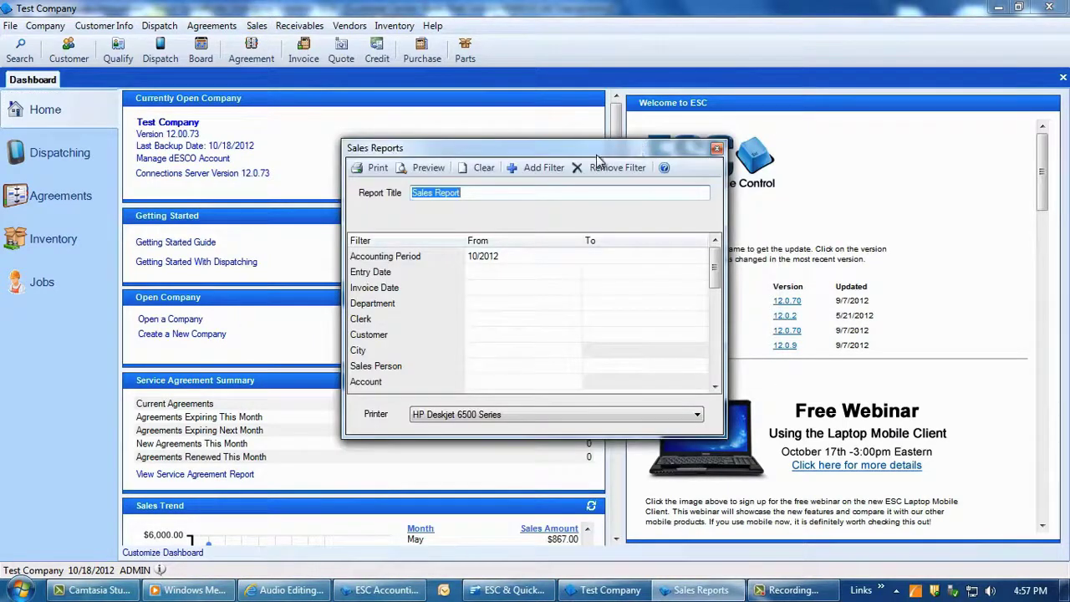
# Add a report filter on the Sales Invoices field that flags whether an invoice has been posted
pyautogui.click(545, 169)
pyautogui.moveTo(691, 201); pyautogui.dragTo(693, 234)
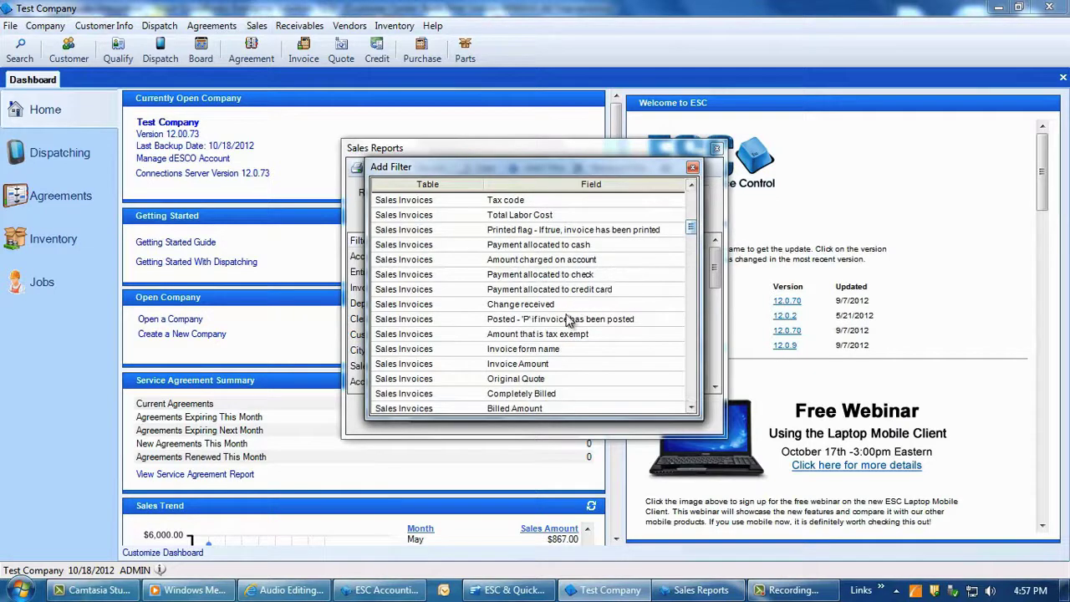
pyautogui.doubleClick(540, 319)
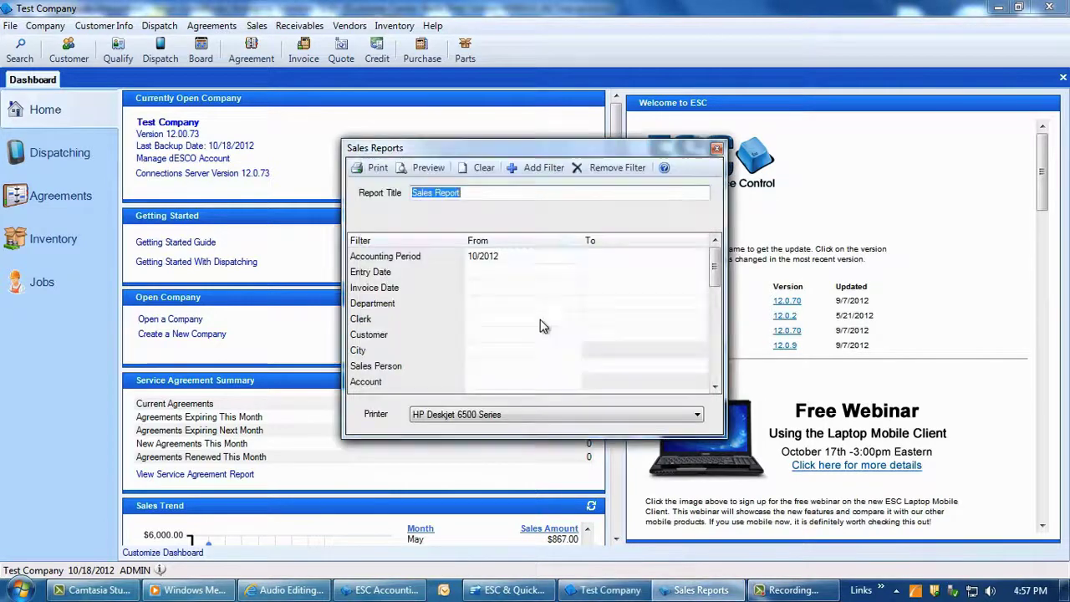
# Set the report's Posted filter to No and preview the Sales Report
pyautogui.moveTo(712, 269); pyautogui.dragTo(716, 359)
pyautogui.click(548, 389)
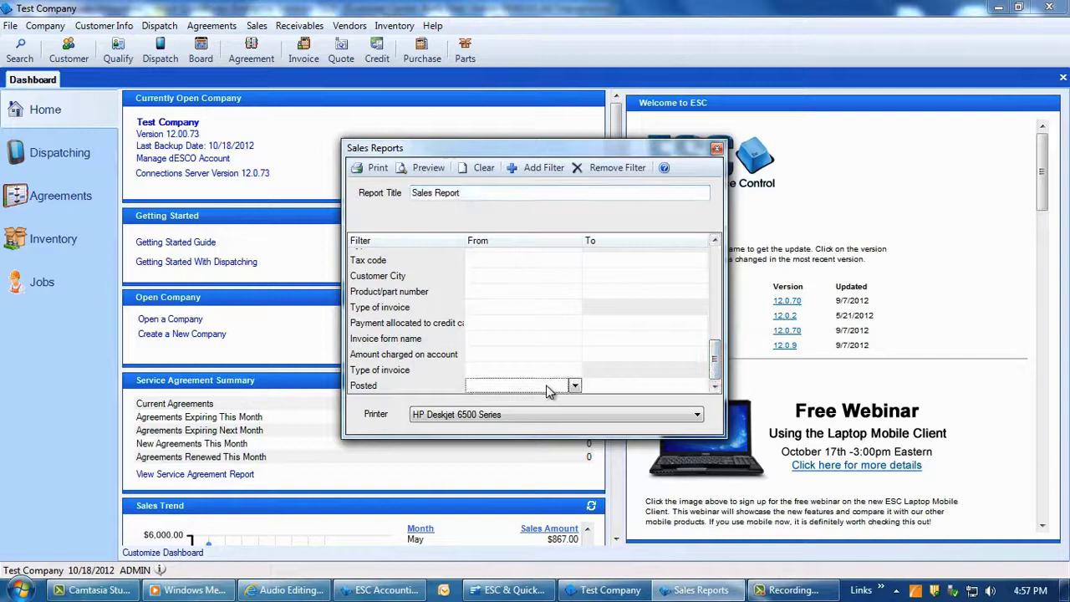
pyautogui.click(576, 388)
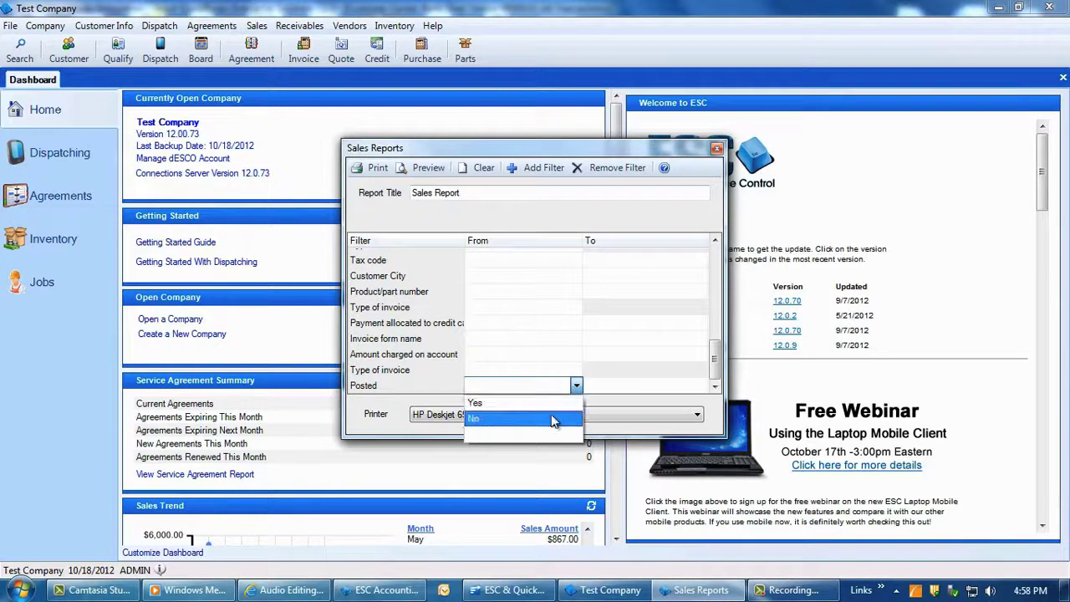
pyautogui.click(553, 420)
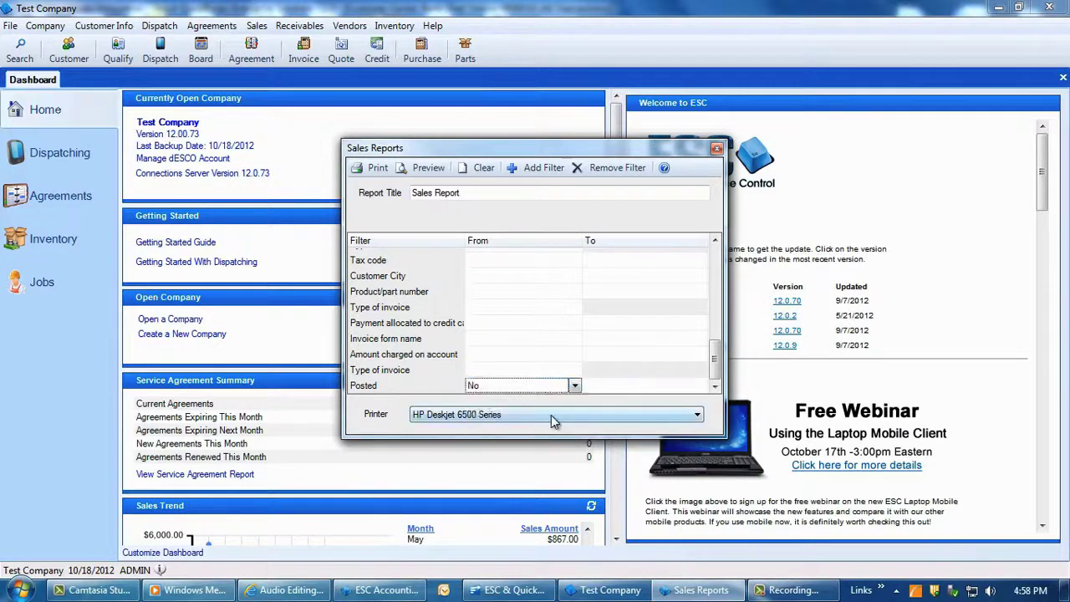
pyautogui.click(431, 171)
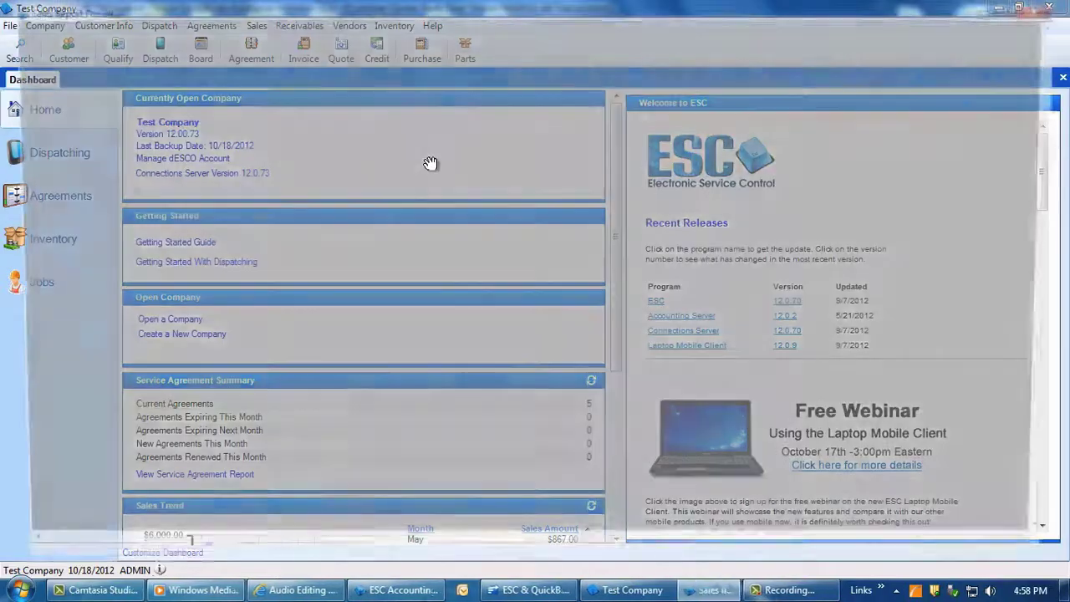